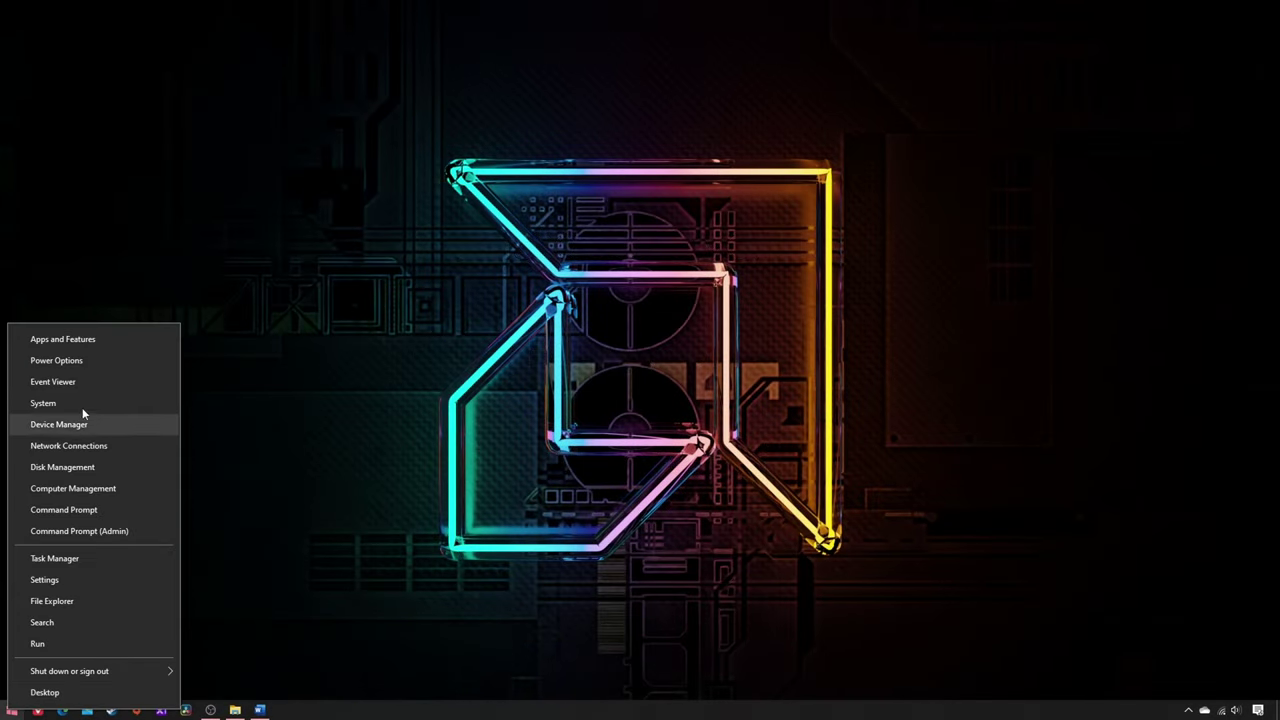
Launch Event Viewer and expand Applications and Services Logs > Microsoft > Windows > Kernel-WHEA
{"action": "left_click", "coordinate": [84, 382]}
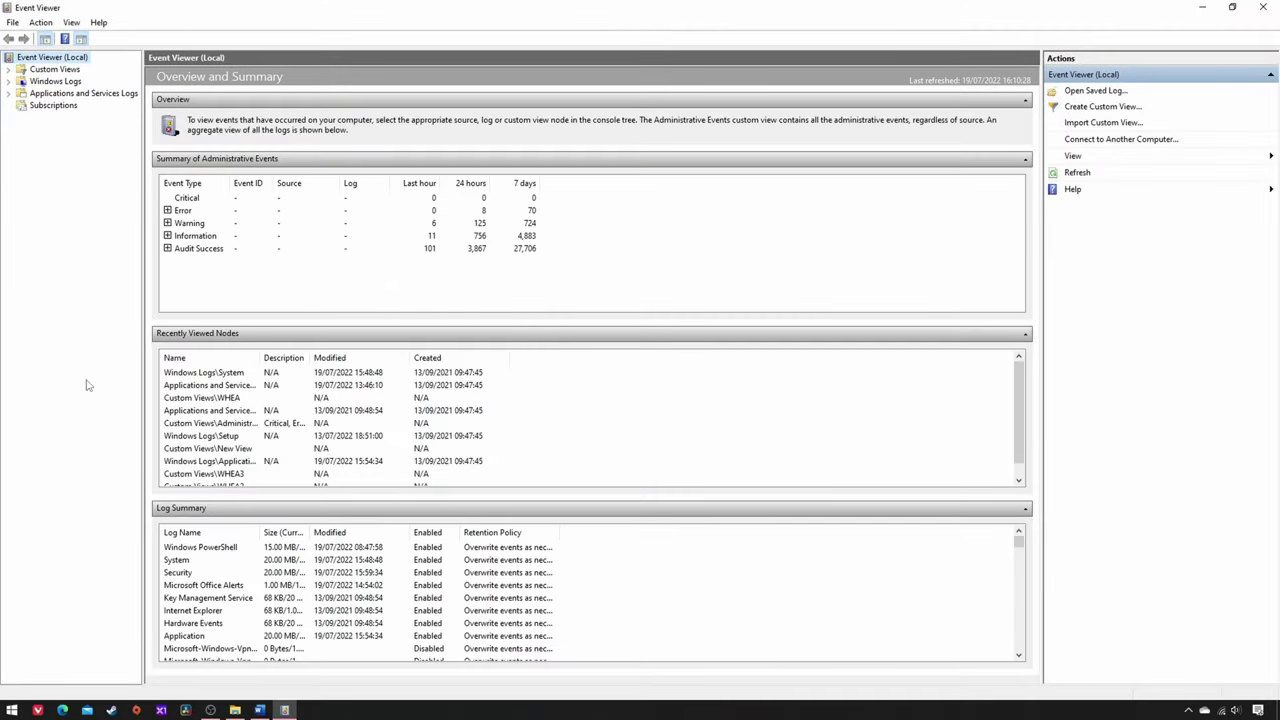
{"action": "left_click", "coordinate": [10, 94]}
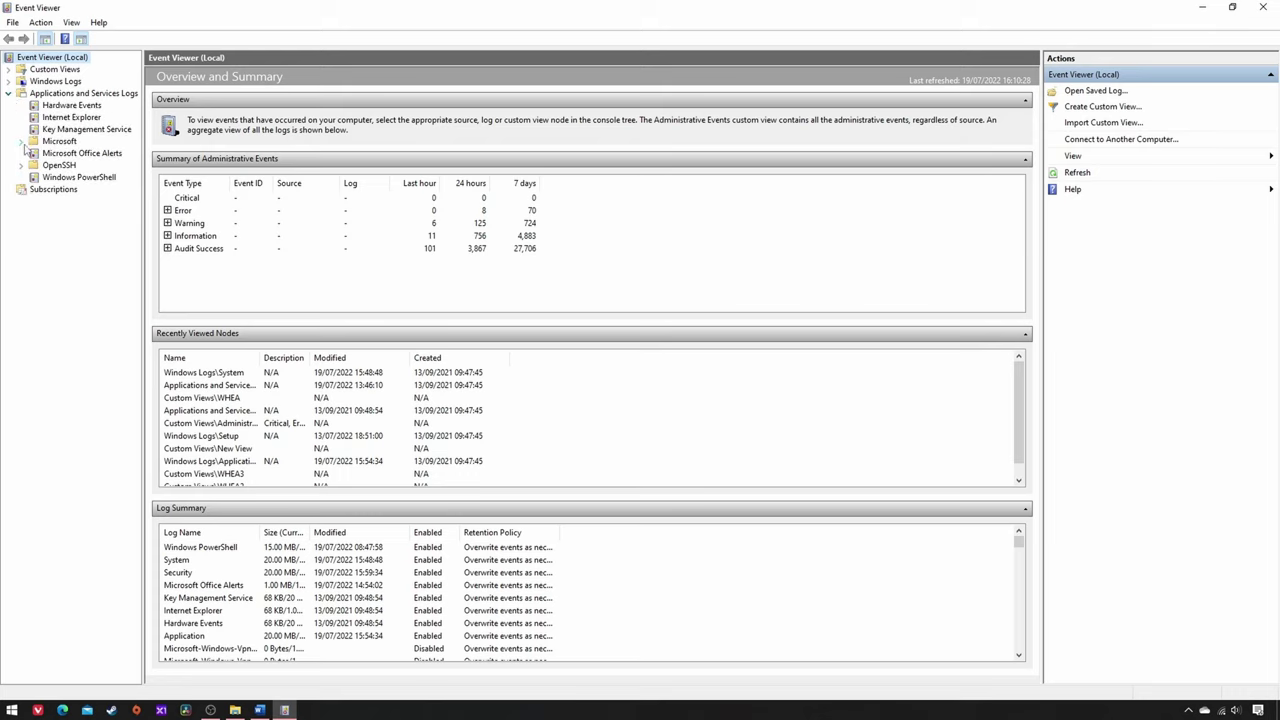
{"action": "left_click", "coordinate": [21, 141]}
{"action": "left_click", "coordinate": [33, 177]}
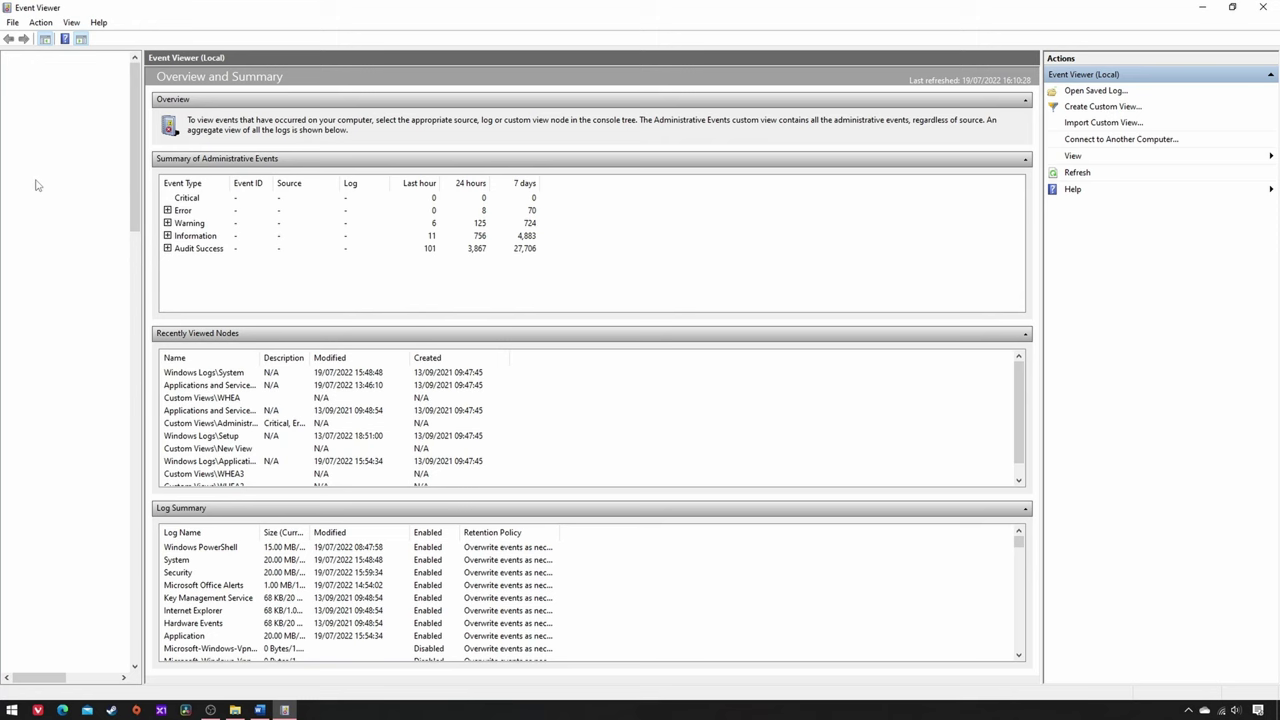
{"action": "left_click_drag", "start_coordinate": [138, 110], "coordinate": [140, 340]}
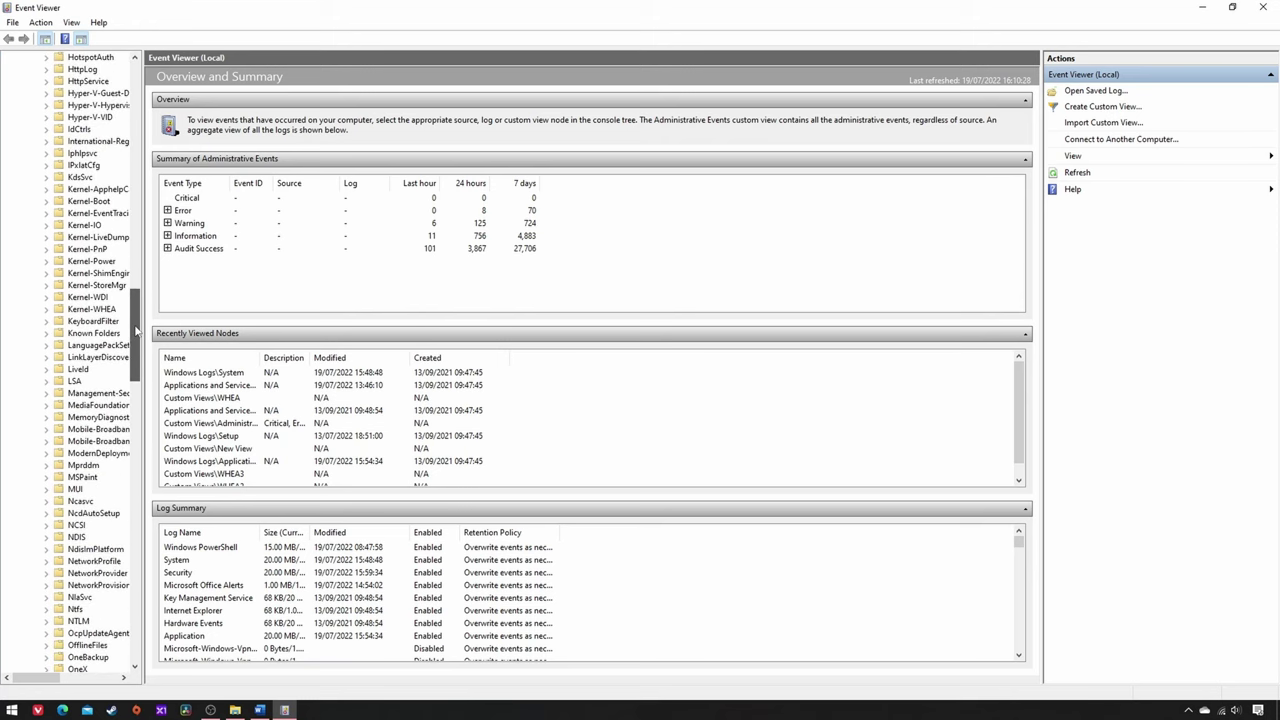
{"action": "left_click", "coordinate": [46, 310]}
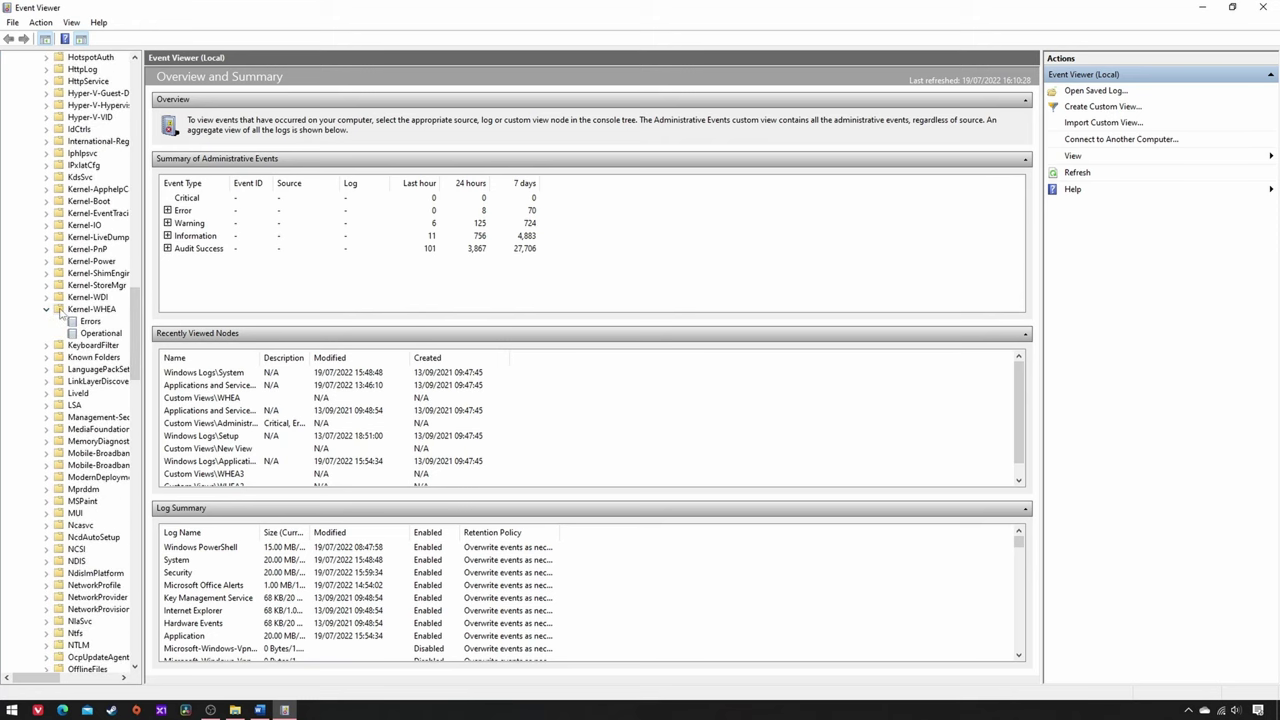
{"action": "left_click", "coordinate": [61, 312]}
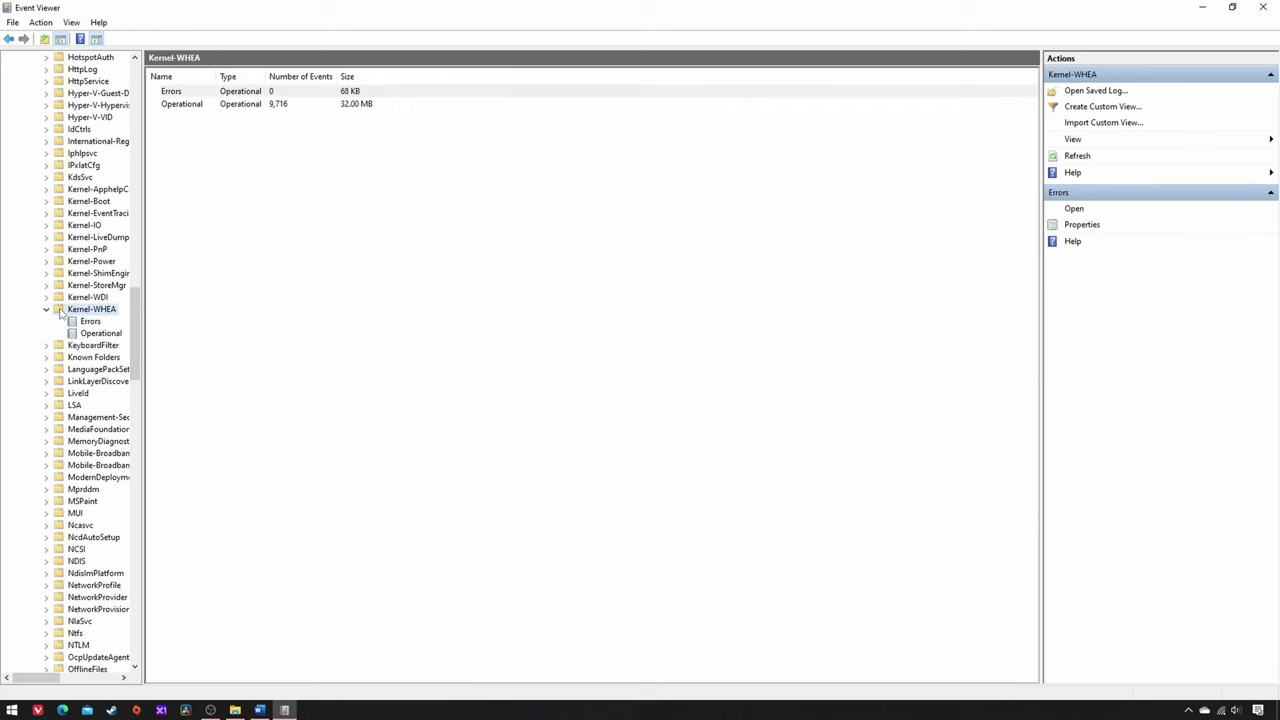
Open the Kernel-WHEA Operational log and inspect its events, such as Event IDs 42 and 5
{"action": "left_click", "coordinate": [299, 93]}
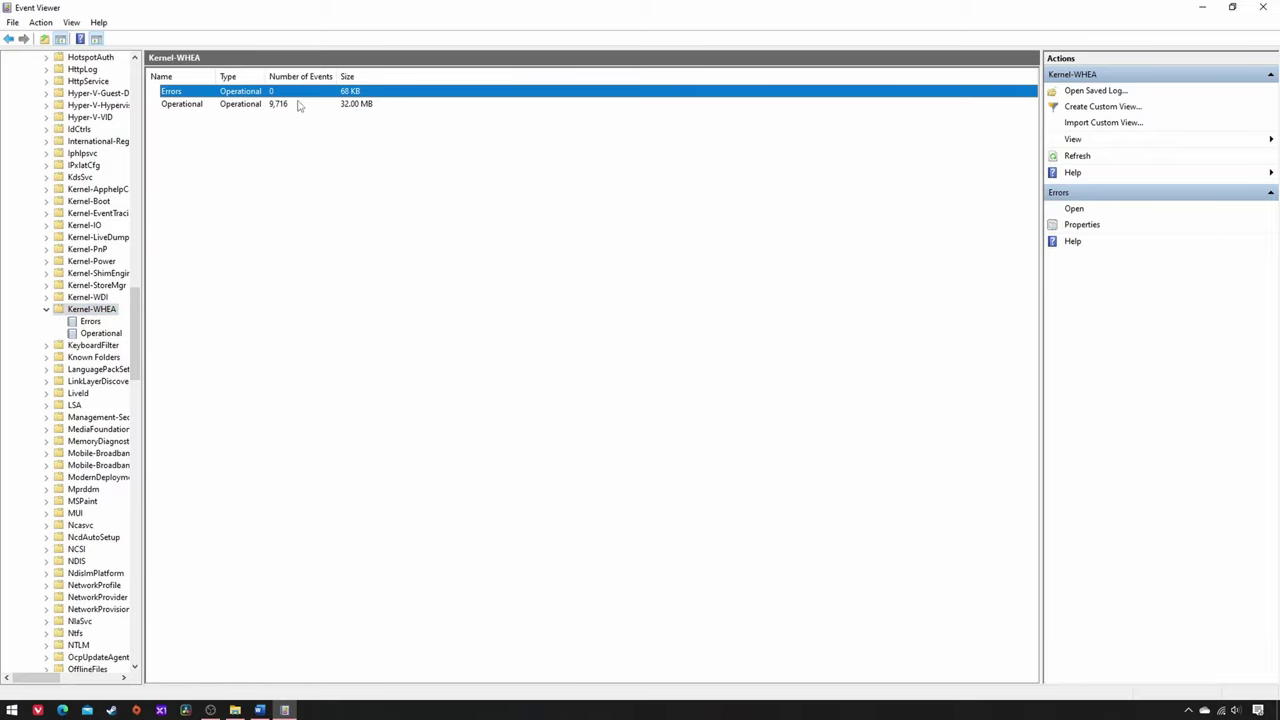
{"action": "left_click", "coordinate": [299, 104]}
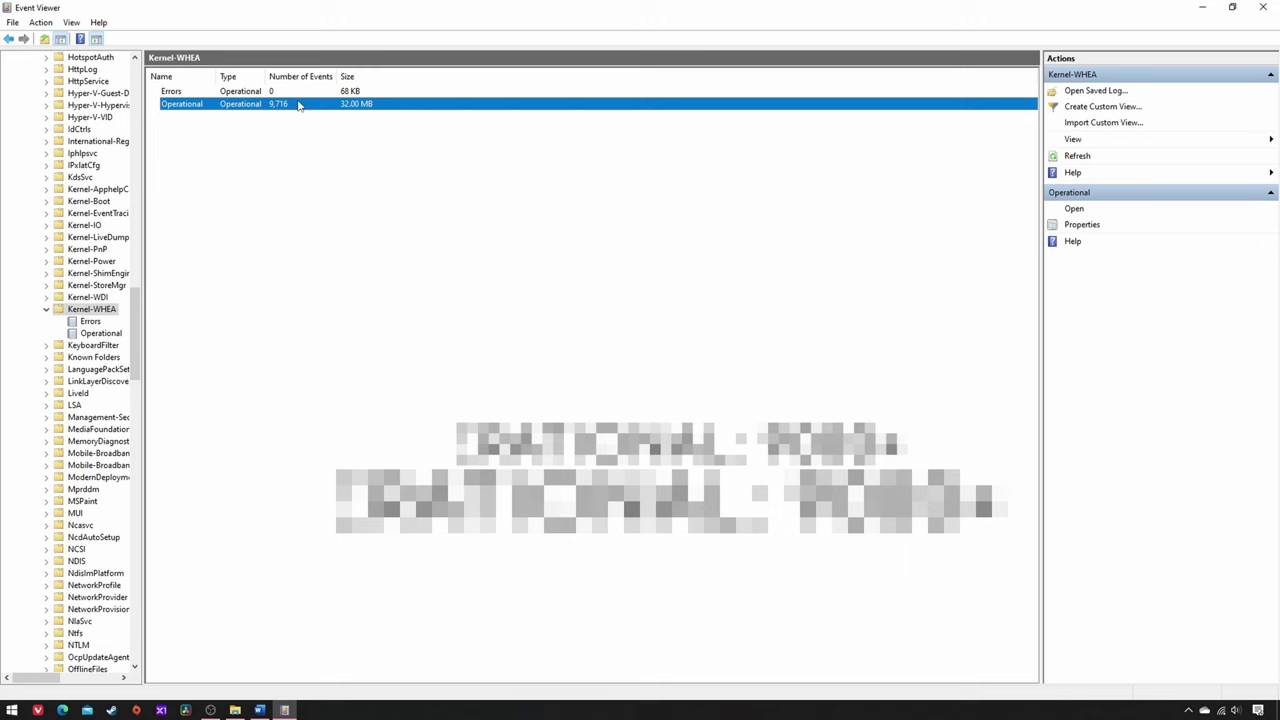
{"action": "double_click", "coordinate": [298, 104]}
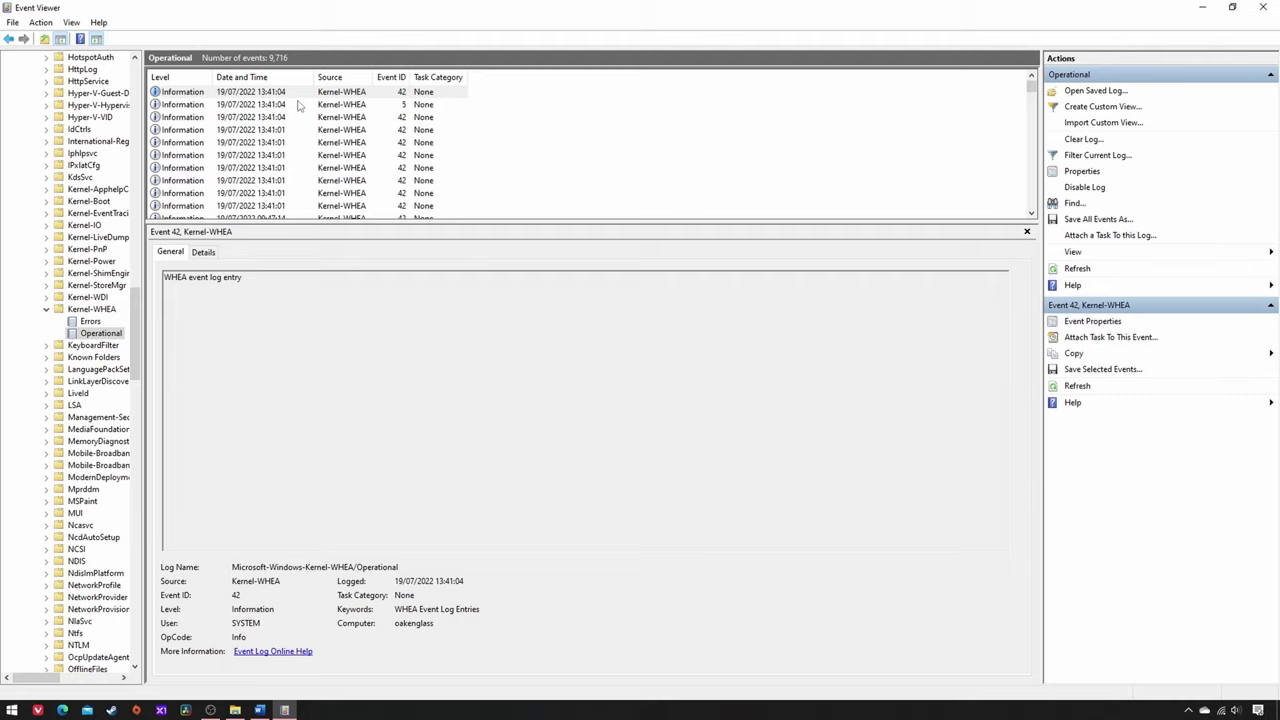
{"action": "left_click", "coordinate": [298, 104]}
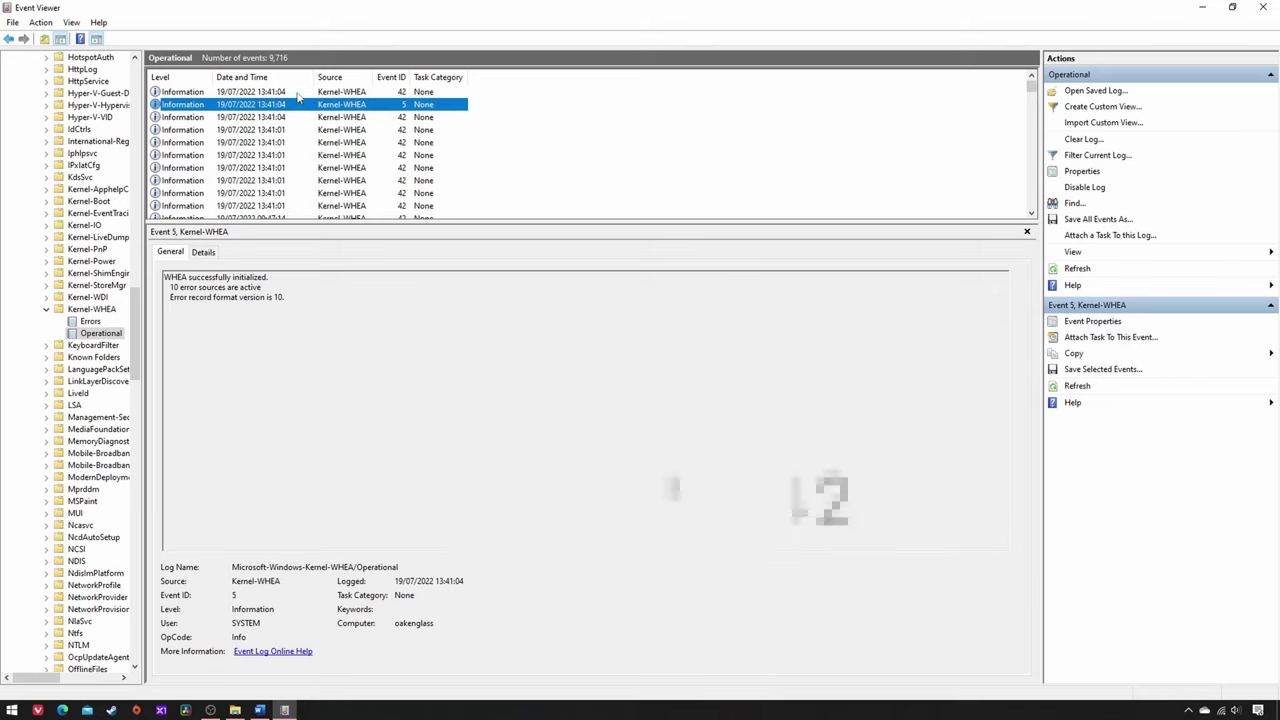
{"action": "left_click", "coordinate": [298, 91]}
{"action": "left_click", "coordinate": [294, 205], "text": "shift"}
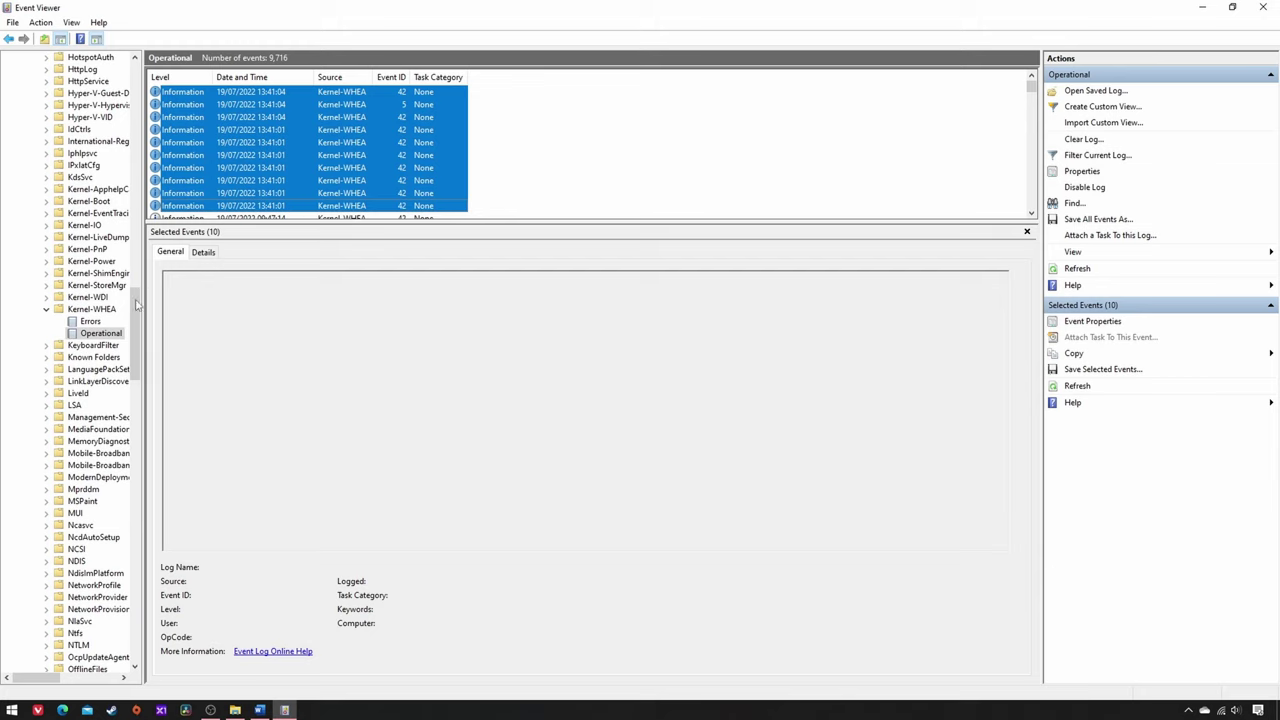
{"action": "left_click_drag", "start_coordinate": [139, 305], "coordinate": [135, 62]}
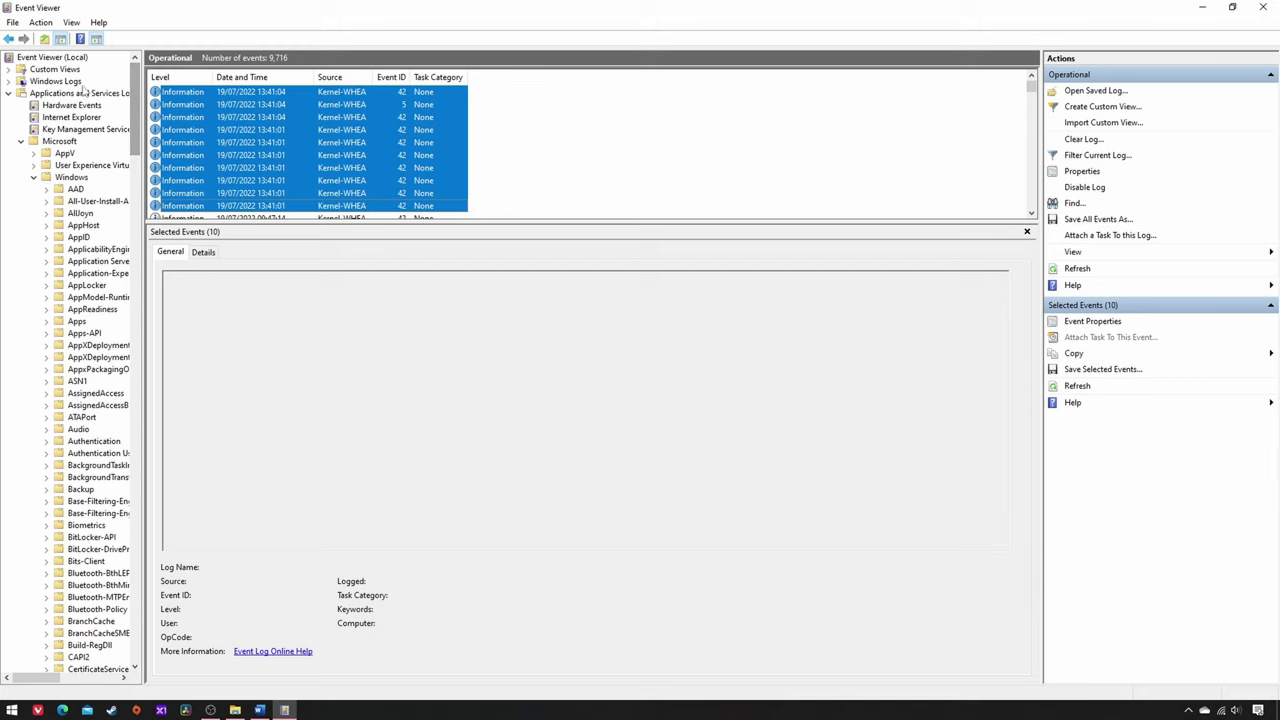
Collapse the Microsoft logs and show the System log's 39,115 events
{"action": "left_click", "coordinate": [11, 93]}
{"action": "left_click", "coordinate": [9, 82]}
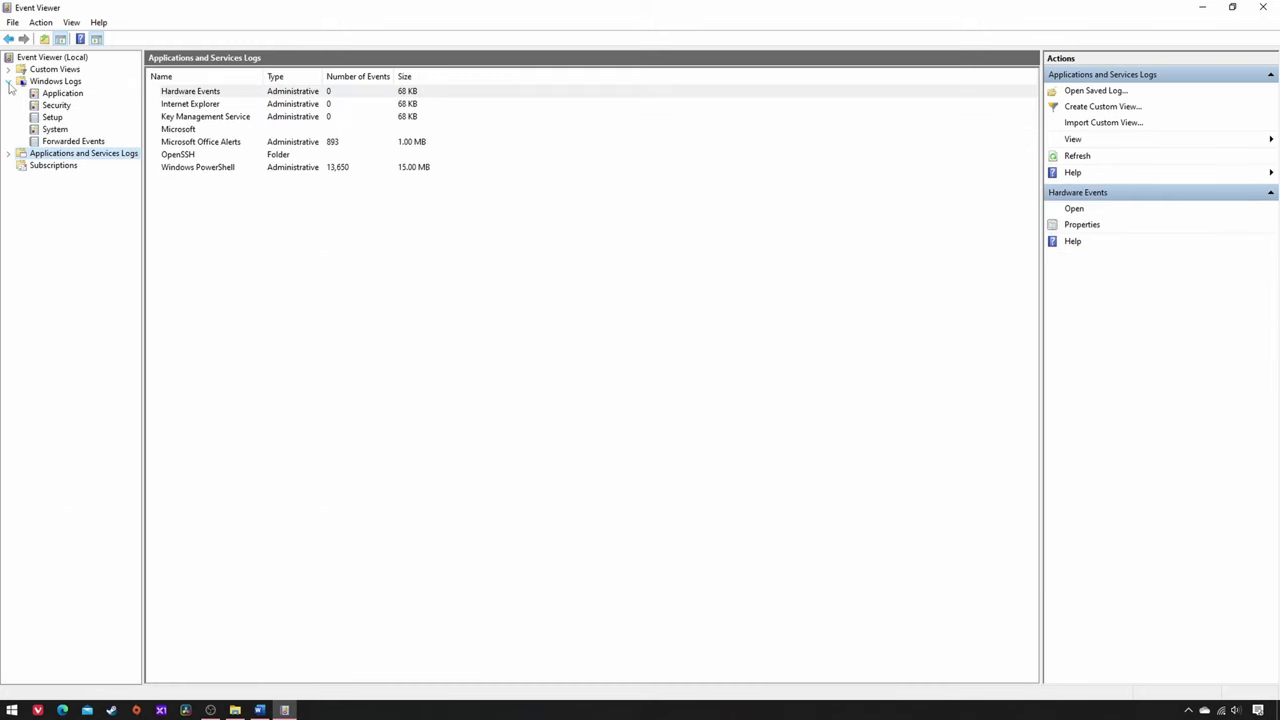
{"action": "left_click", "coordinate": [36, 130]}
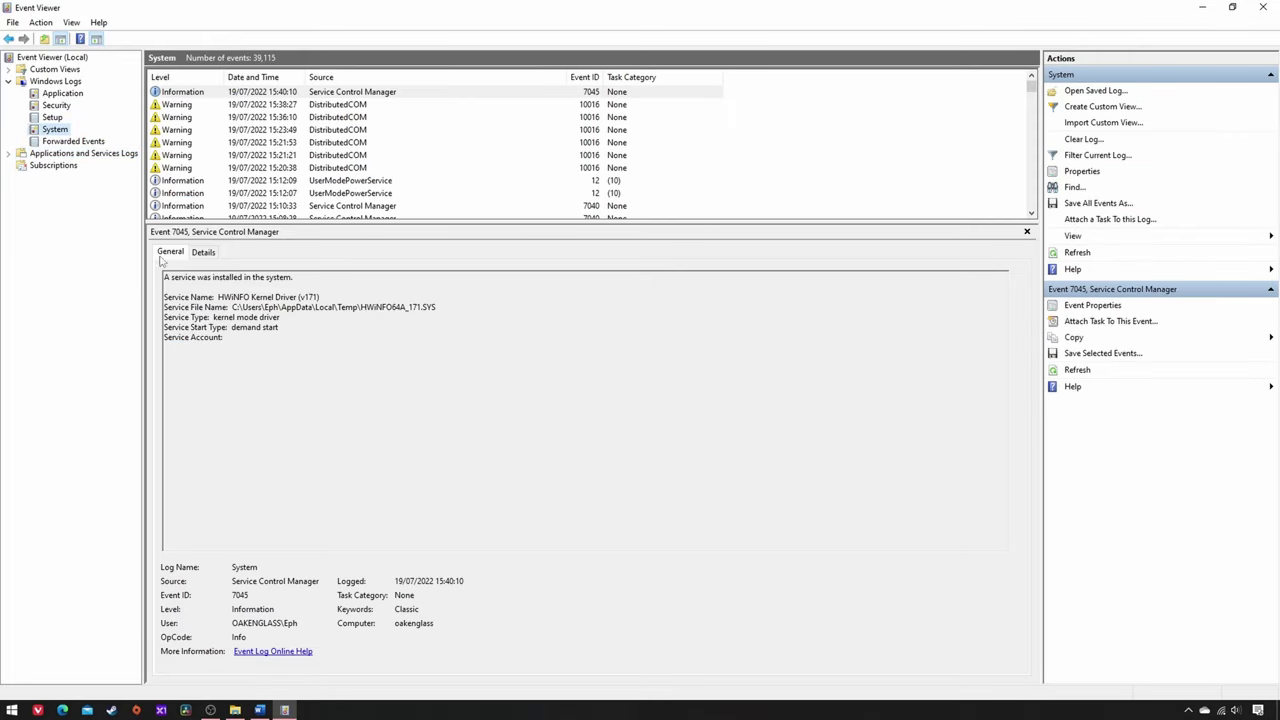
Look at the System log filter's event sources, cancel it, and start a new custom view
{"action": "left_click", "coordinate": [1074, 158]}
{"action": "left_click", "coordinate": [763, 302]}
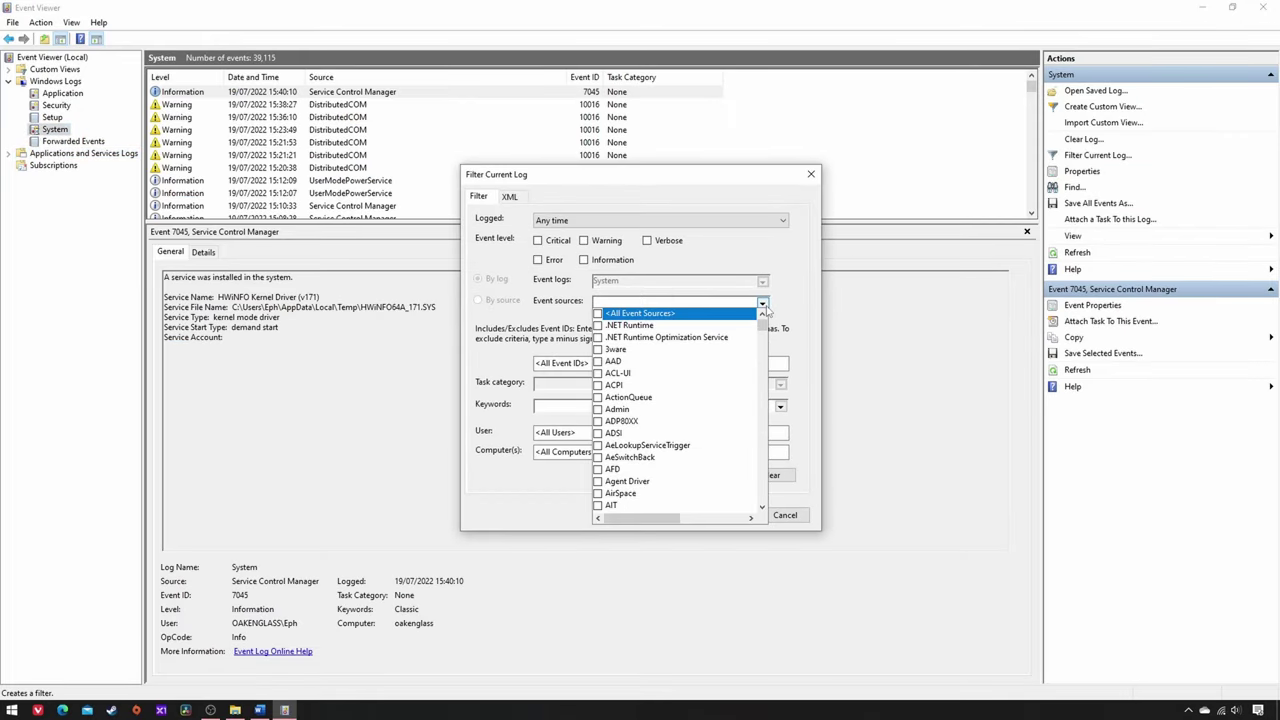
{"action": "left_click", "coordinate": [803, 515]}
{"action": "left_click", "coordinate": [785, 515]}
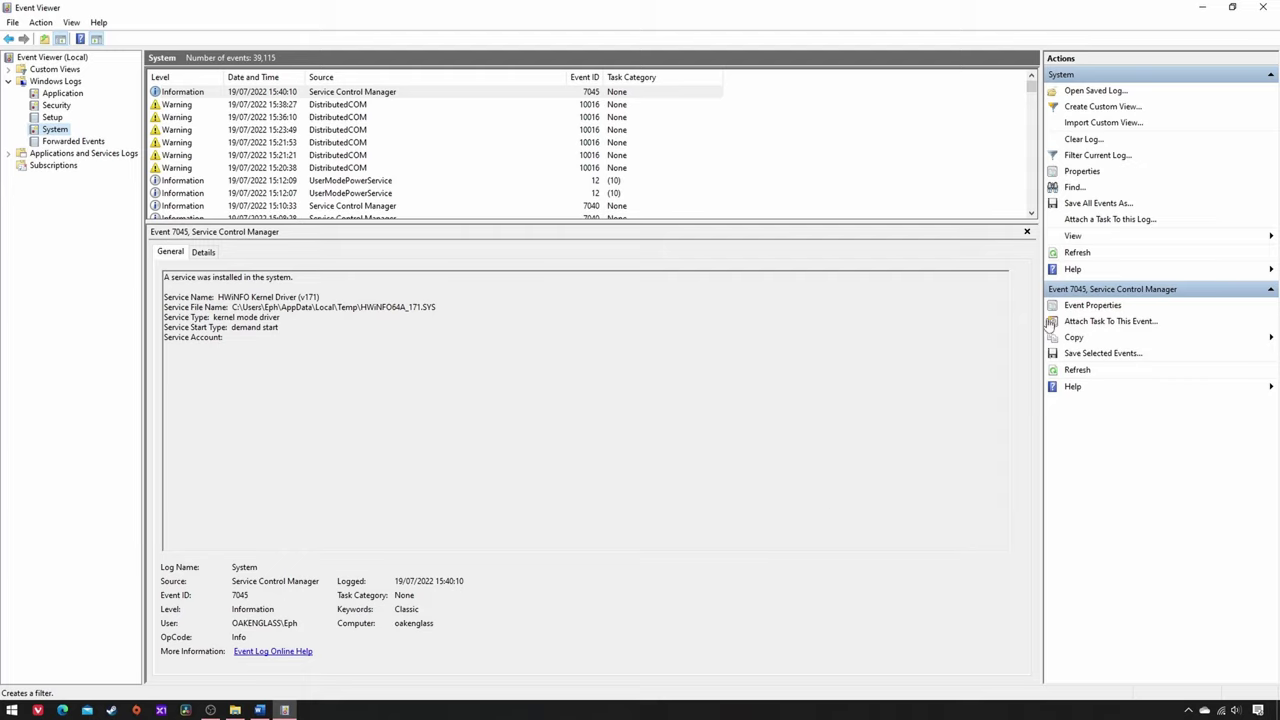
{"action": "left_click", "coordinate": [1105, 108]}
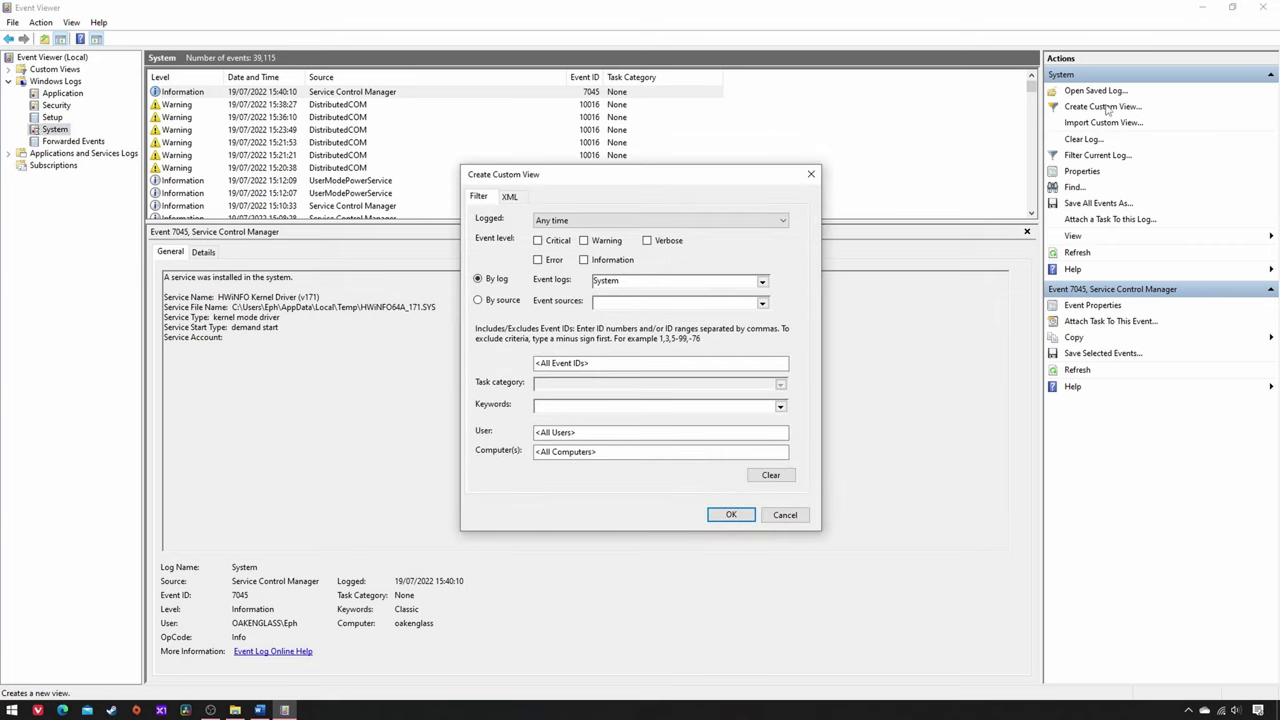
Include Critical, Error, Warning, Information and Verbose event levels in the custom view
{"action": "left_click", "coordinate": [538, 241]}
{"action": "left_click", "coordinate": [538, 260]}
{"action": "left_click", "coordinate": [584, 260]}
{"action": "left_click", "coordinate": [584, 241]}
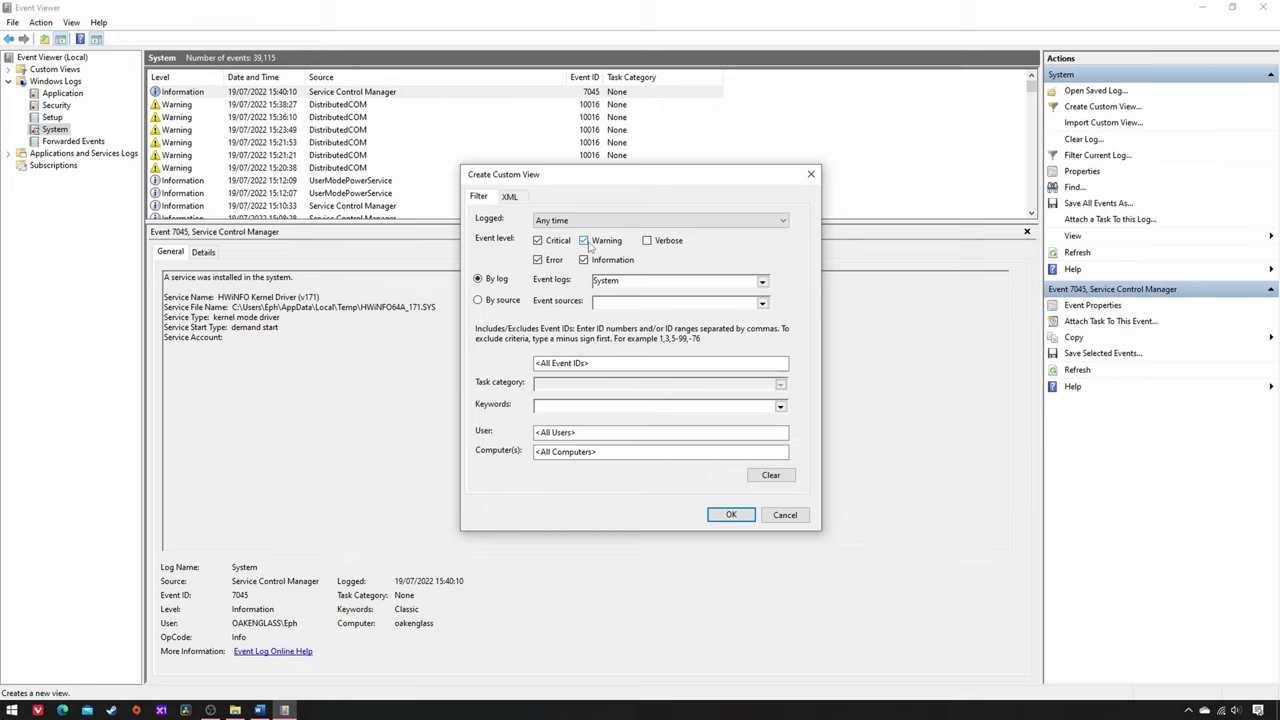
{"action": "left_click", "coordinate": [646, 241]}
Filter by sources Kernel-WHEA and WHEA-Logger, and save the view as 'WHEA'
{"action": "left_click", "coordinate": [478, 301]}
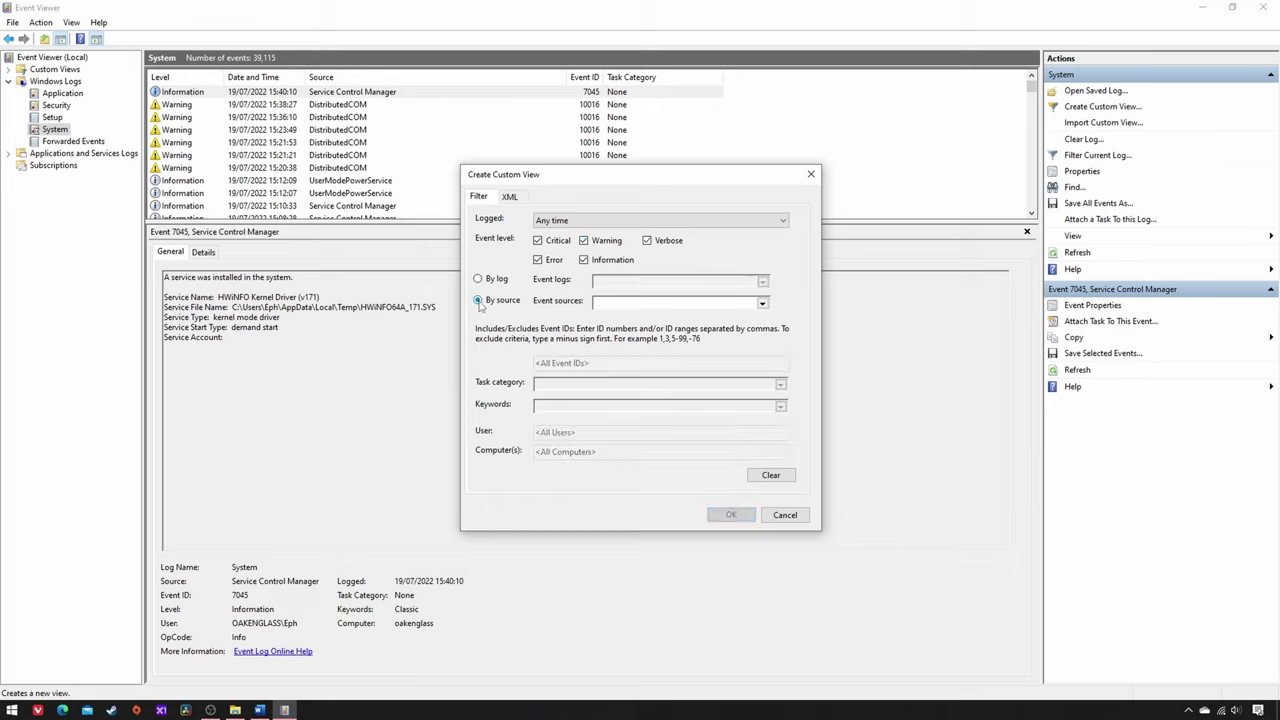
{"action": "left_click", "coordinate": [762, 303]}
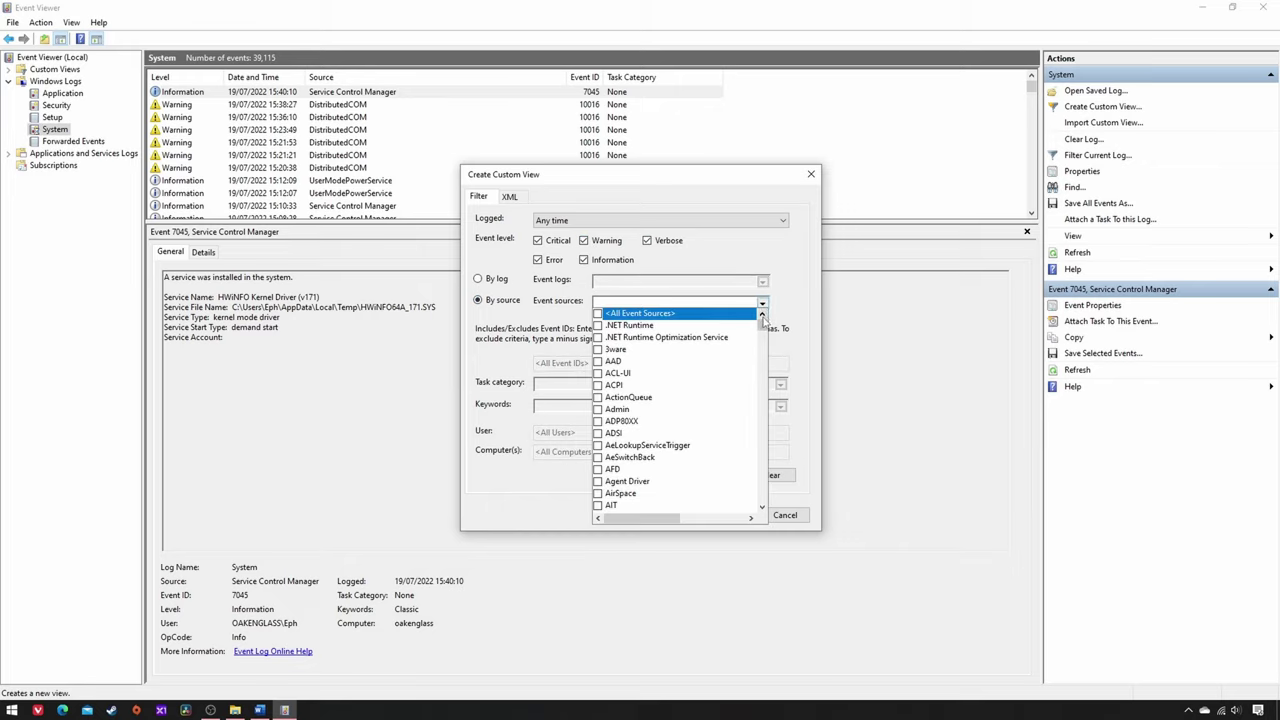
{"action": "left_click_drag", "start_coordinate": [765, 330], "coordinate": [770, 488]}
{"action": "left_click", "coordinate": [598, 362]}
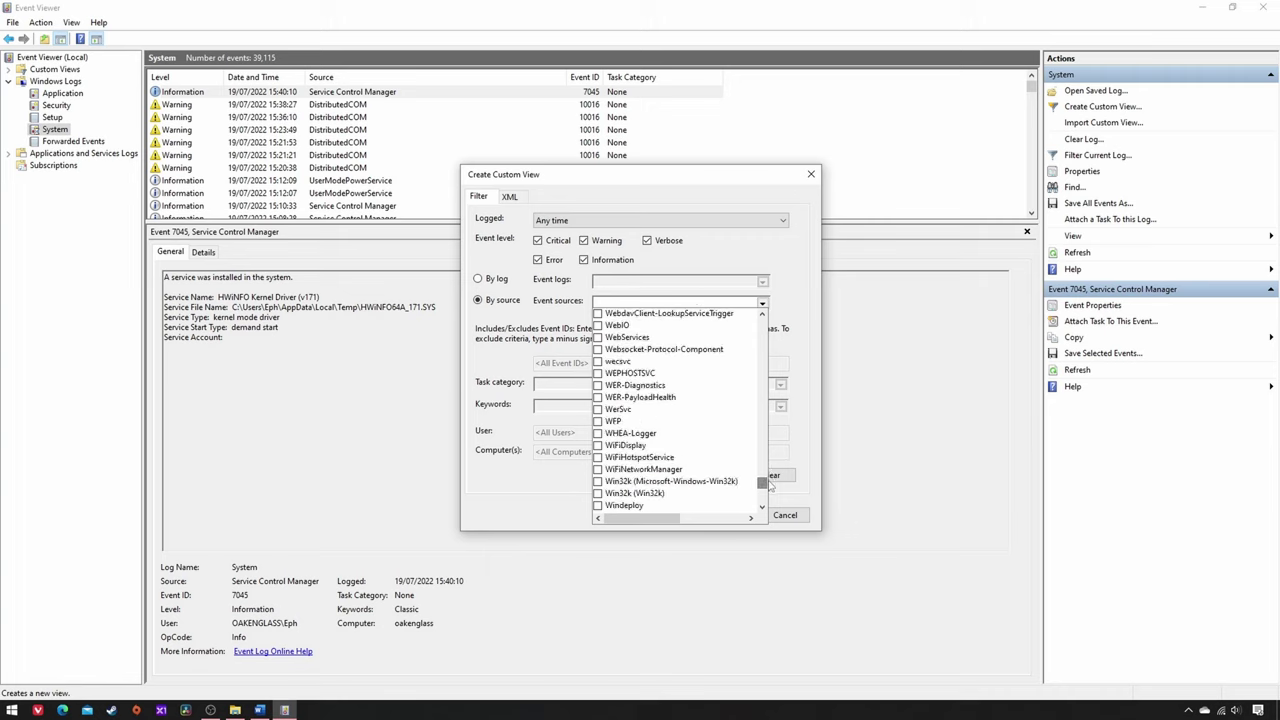
{"action": "left_click", "coordinate": [600, 433]}
{"action": "left_click", "coordinate": [797, 442]}
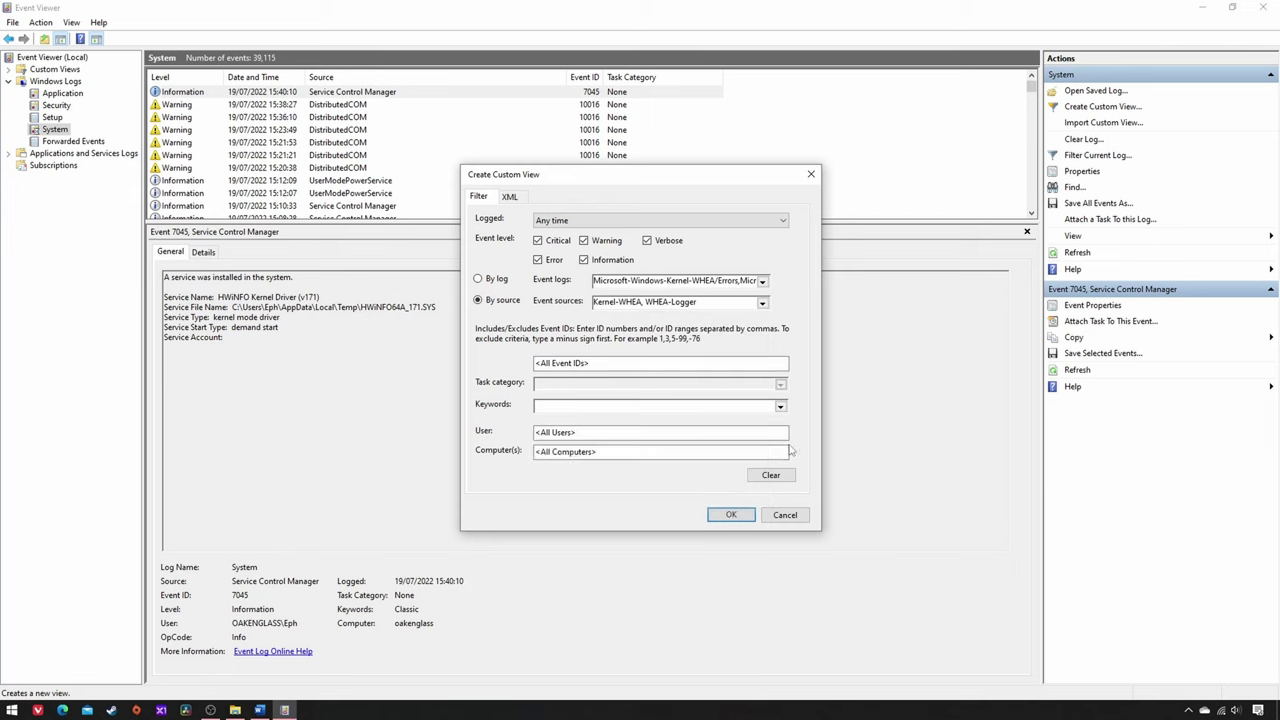
{"action": "left_click", "coordinate": [732, 515]}
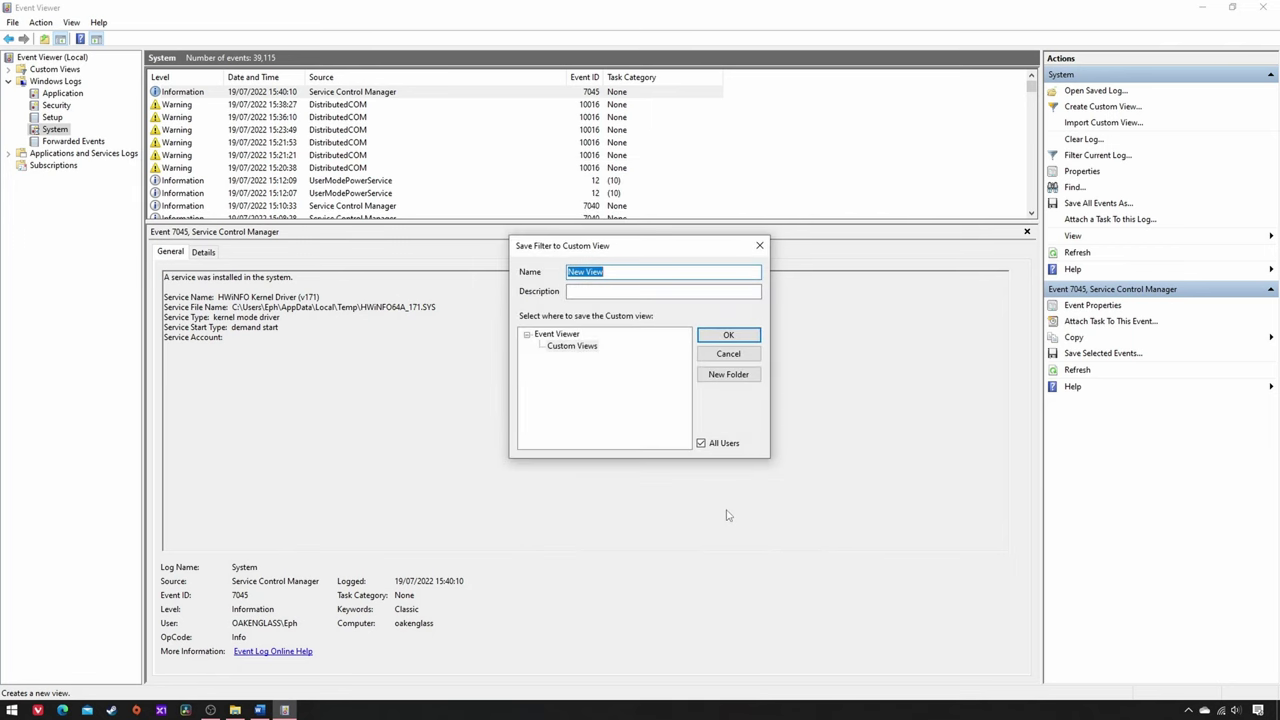
{"action": "type", "text": "WHEA"}
{"action": "key", "text": "Return"}
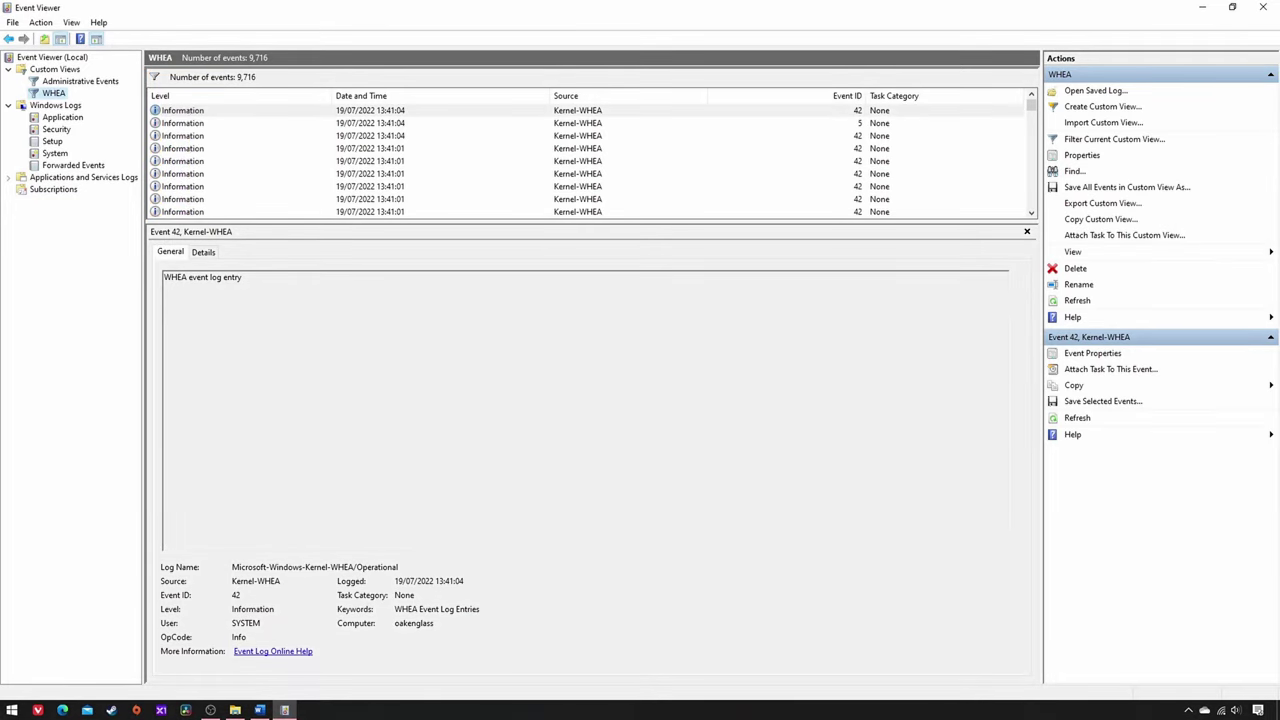
Show the HWiNFO64 Sensors Status window from the system tray to check Total Errors
{"action": "left_click", "coordinate": [1189, 710]}
{"action": "left_click", "coordinate": [1174, 660]}
{"action": "mouse_move", "coordinate": [1065, 645]}
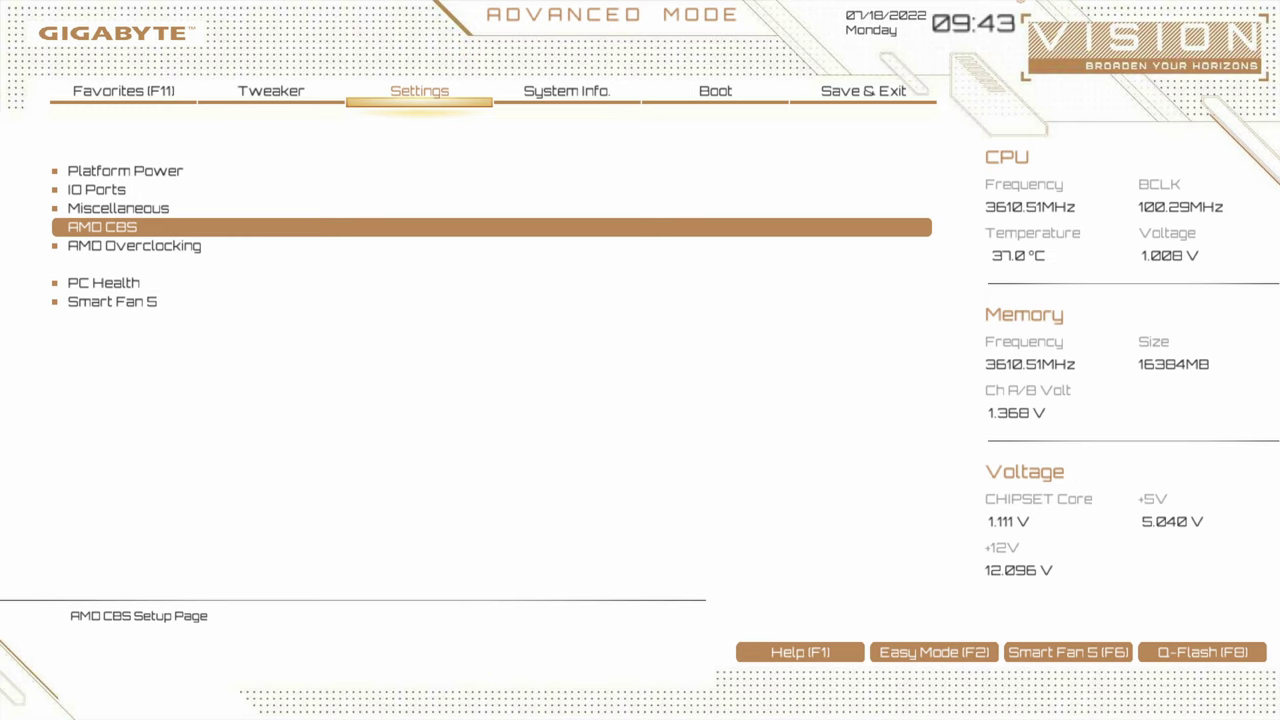
Go to AMD CBS > NBIO Common Options to confirm Enable AER Cap is Enable
{"action": "key", "text": "Return"}
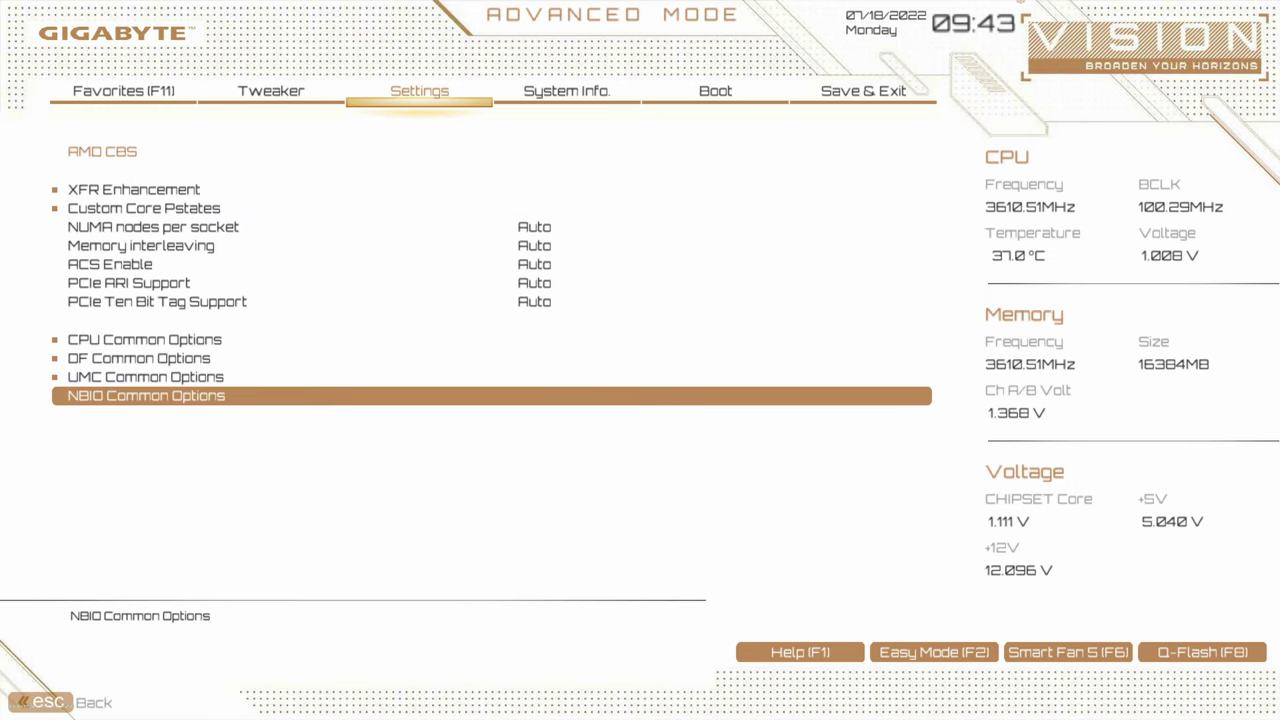
{"action": "key", "text": "Return"}
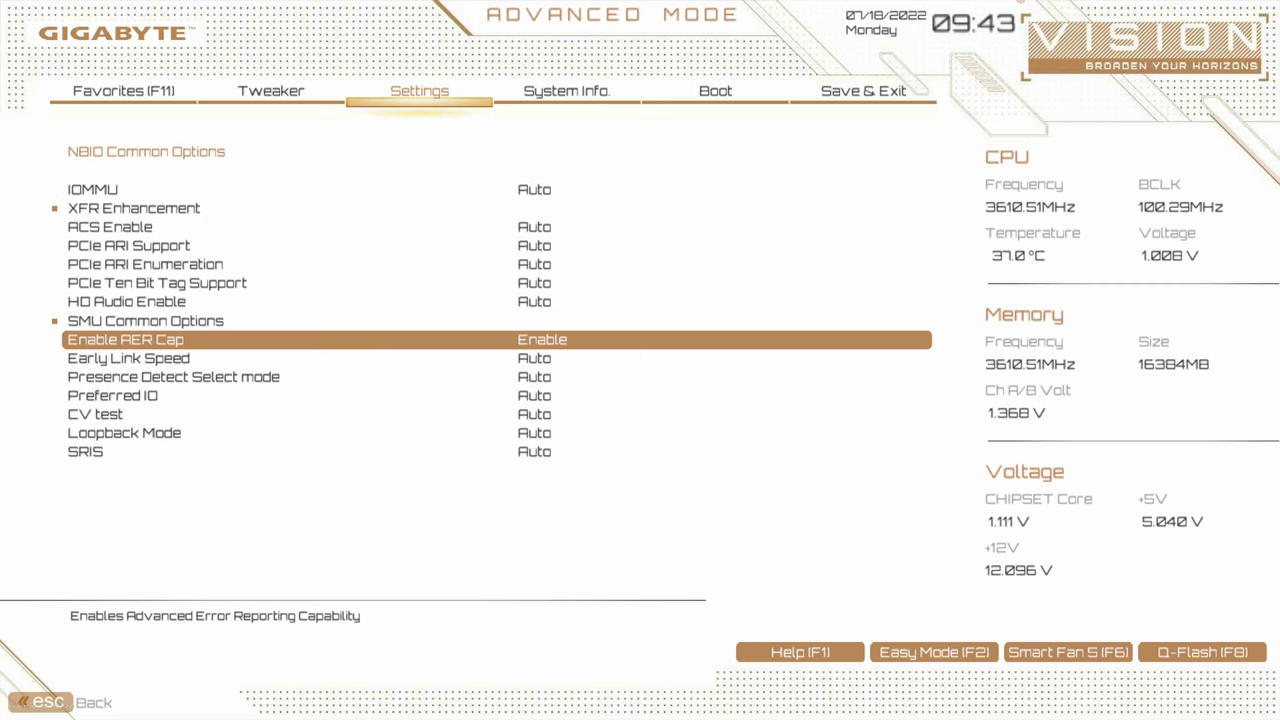